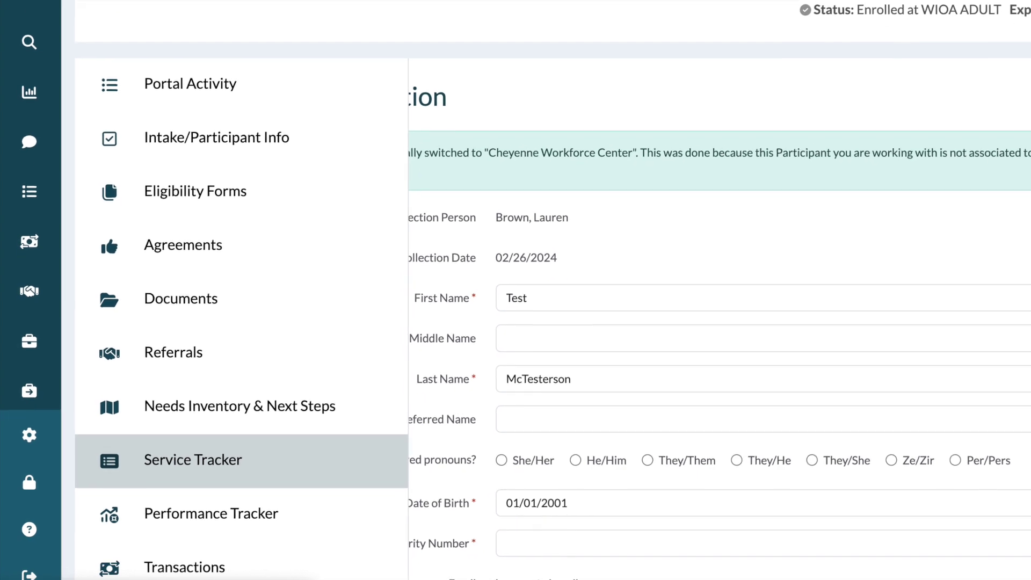
# Open the participant's Service Tracker and enter "Met with client" as the new service's title.
pyautogui.click(144, 480)
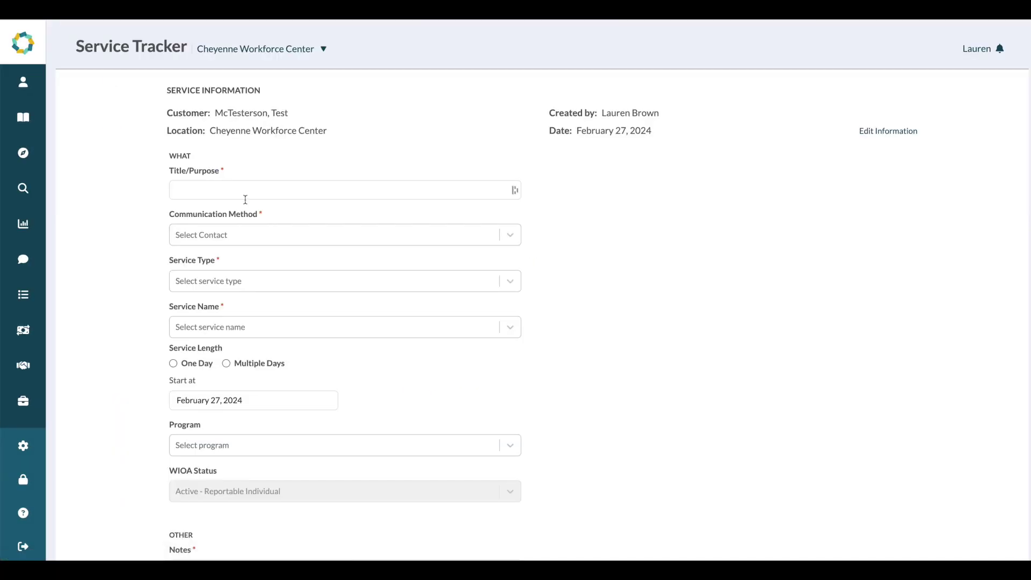
pyautogui.click(244, 194)
pyautogui.write('Met')
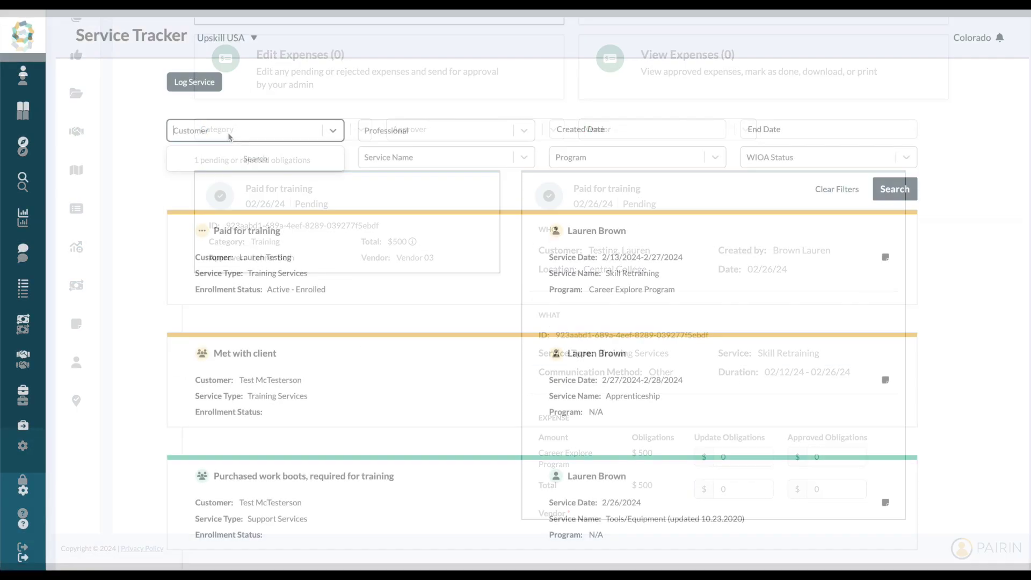
# Step through the service list's filter fields, from Customer and Professional through the created date to WIOA Status.
pyautogui.press('Tab')
pyautogui.press('Tab')
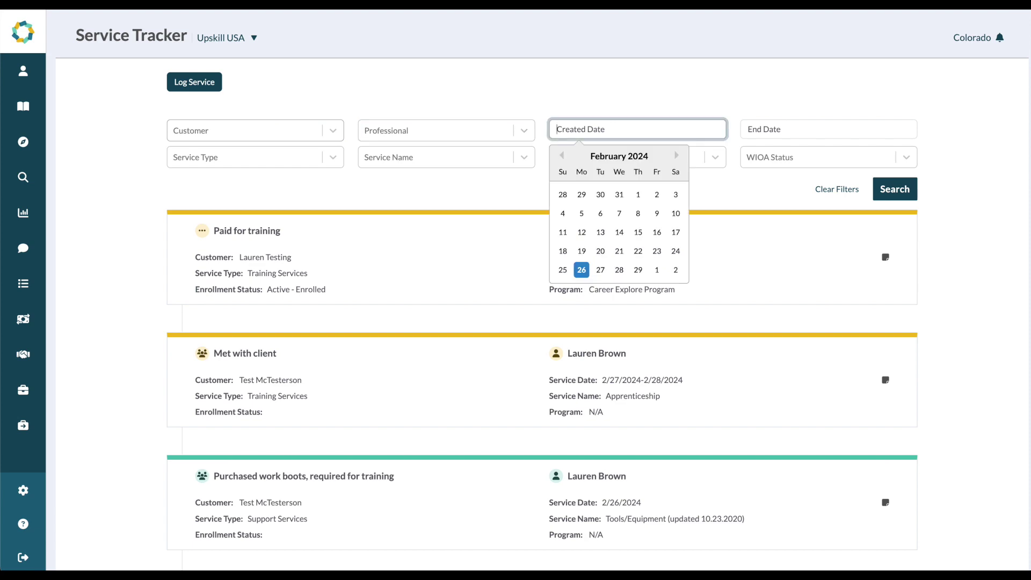
pyautogui.press('Tab')
pyautogui.press('Tab')
pyautogui.press('Tab')
pyautogui.press('Tab')
pyautogui.press('Tab')
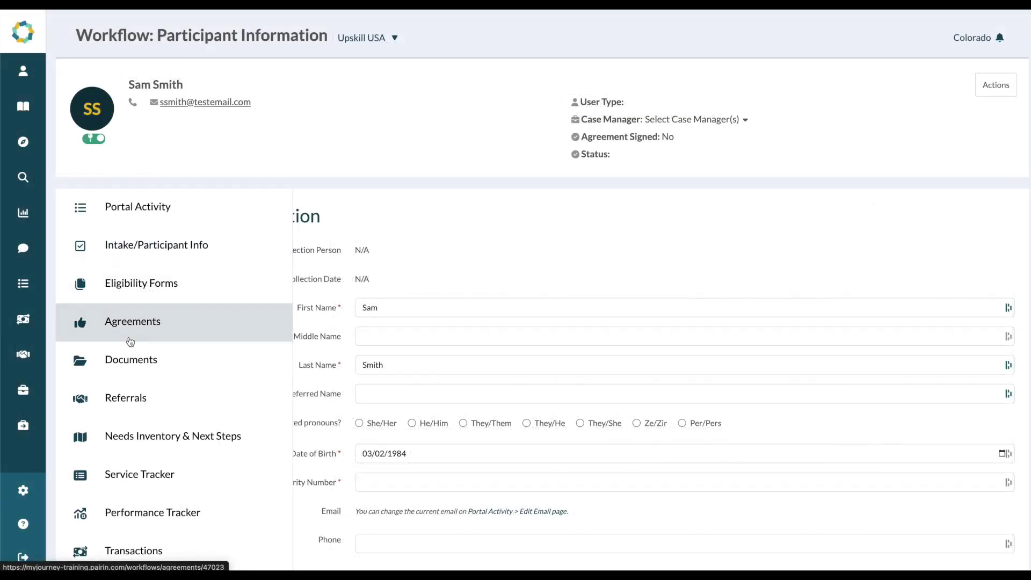
# Open the participant's Performance Tracker and expand the Measurable Skill Gain section.
pyautogui.scroll(-2, 130, 342)
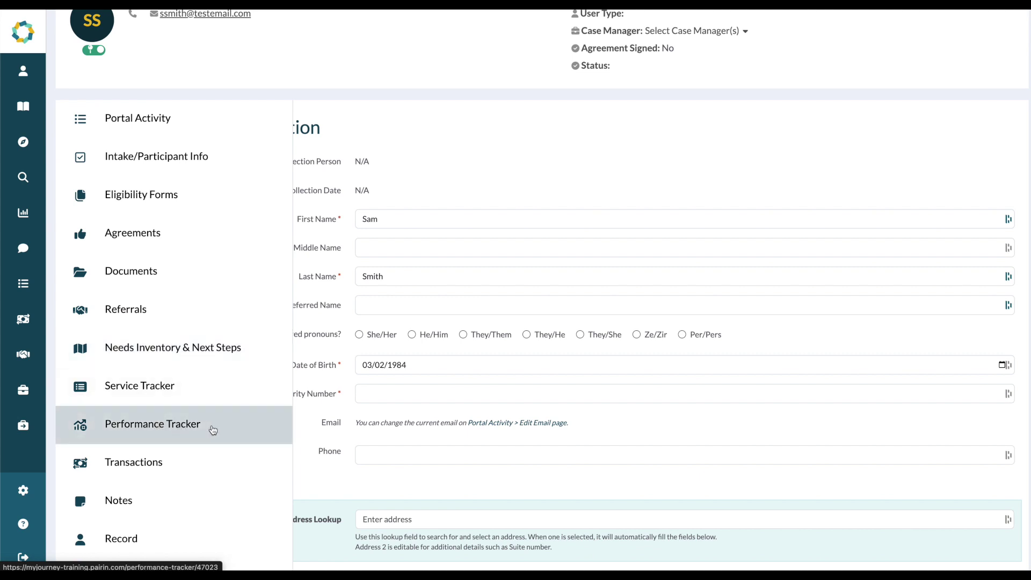
pyautogui.click(213, 430)
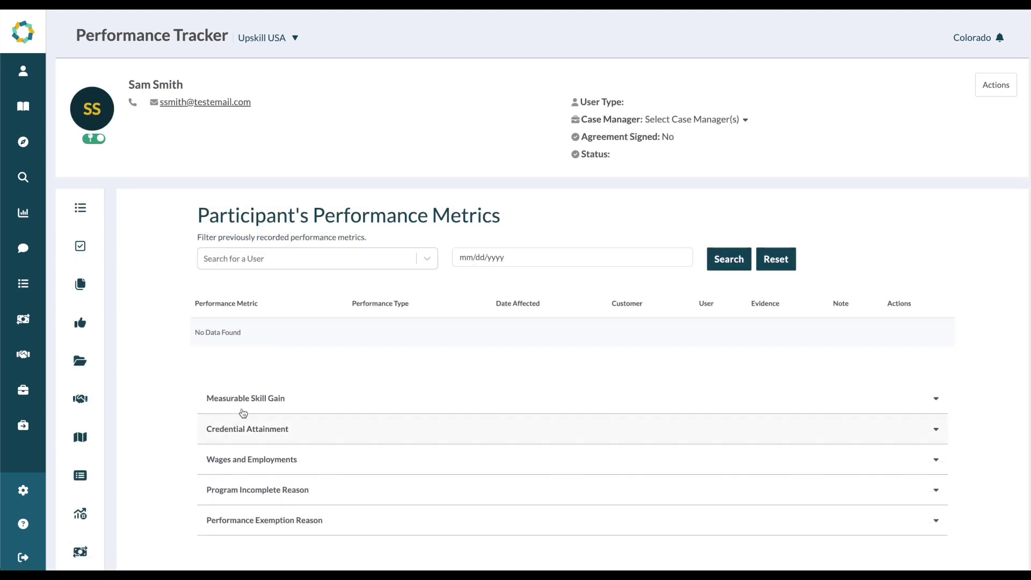
pyautogui.click(289, 399)
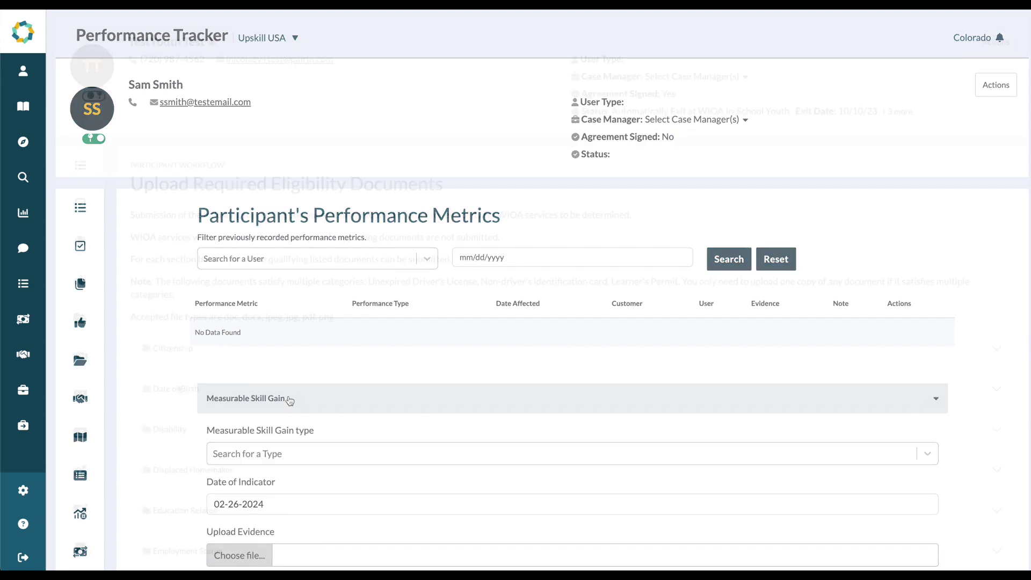
# In the Date of Birth eligibility documents, choose the file "Screenshot 2024-02-26 at 6.55.51 PM" for Valid Driver's License.
pyautogui.click(179, 391)
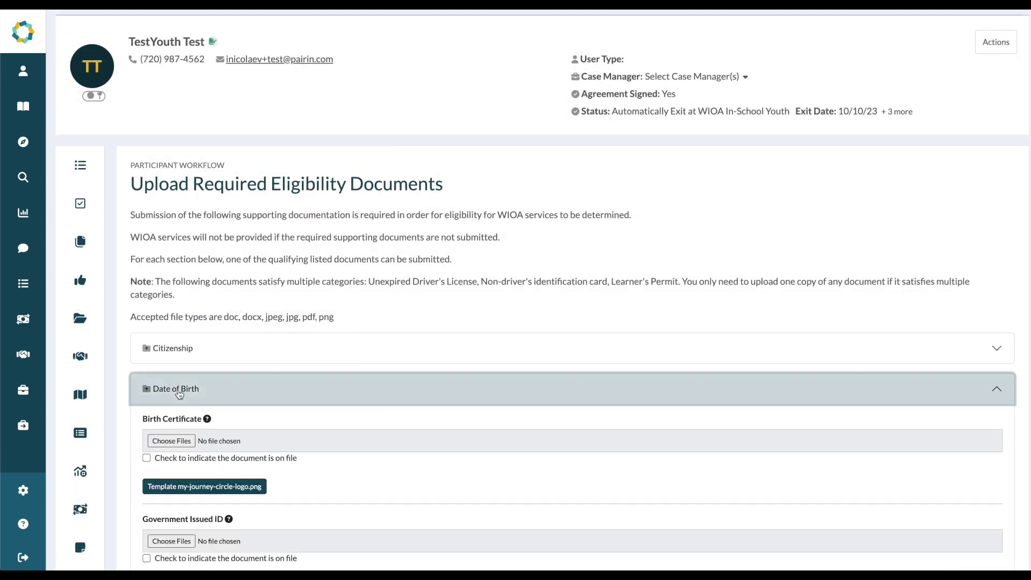
pyautogui.scroll(-2, 177, 419)
pyautogui.scroll(-3, 172, 451)
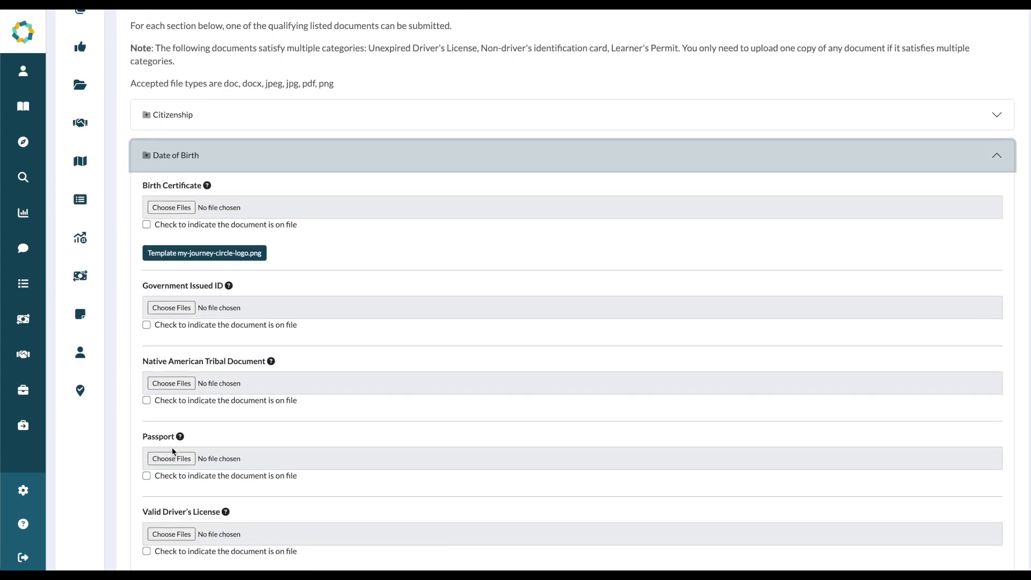
pyautogui.scroll(-1, 172, 451)
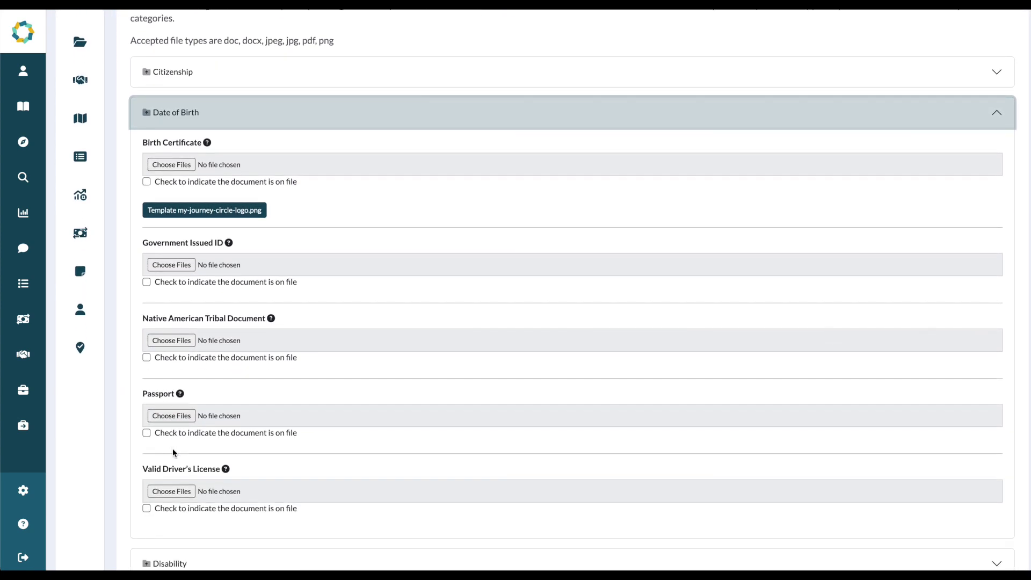
pyautogui.click(168, 492)
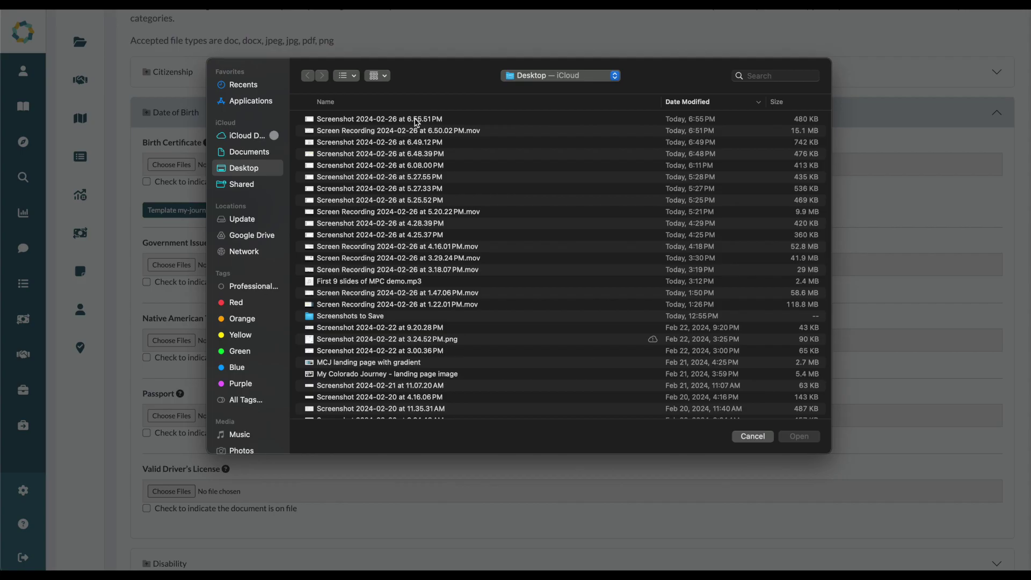
pyautogui.doubleClick(417, 119)
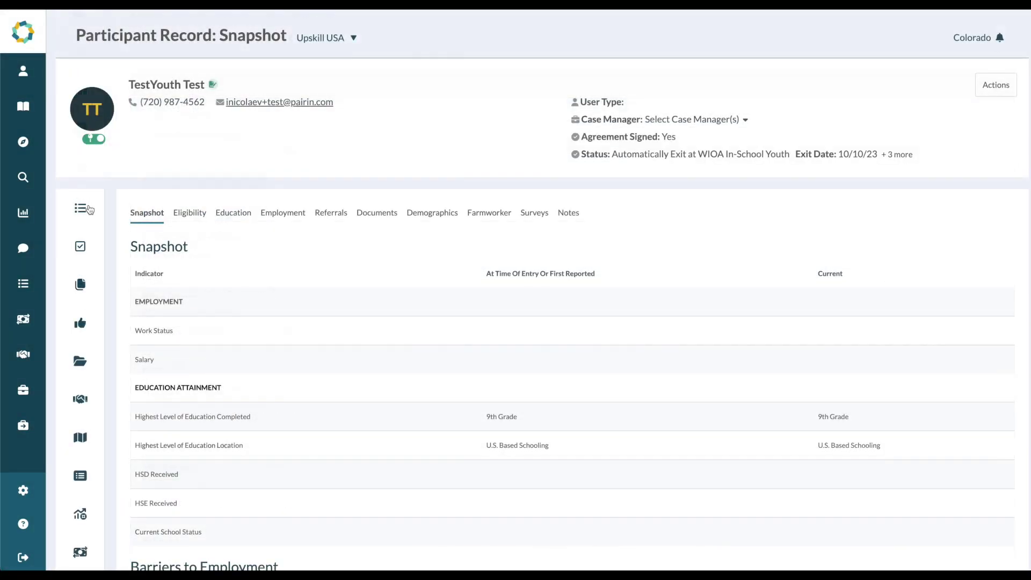
# Review the participant record's Snapshot, including barriers and goals, and its program eligibility and disability details.
pyautogui.scroll(-5, 426, 319)
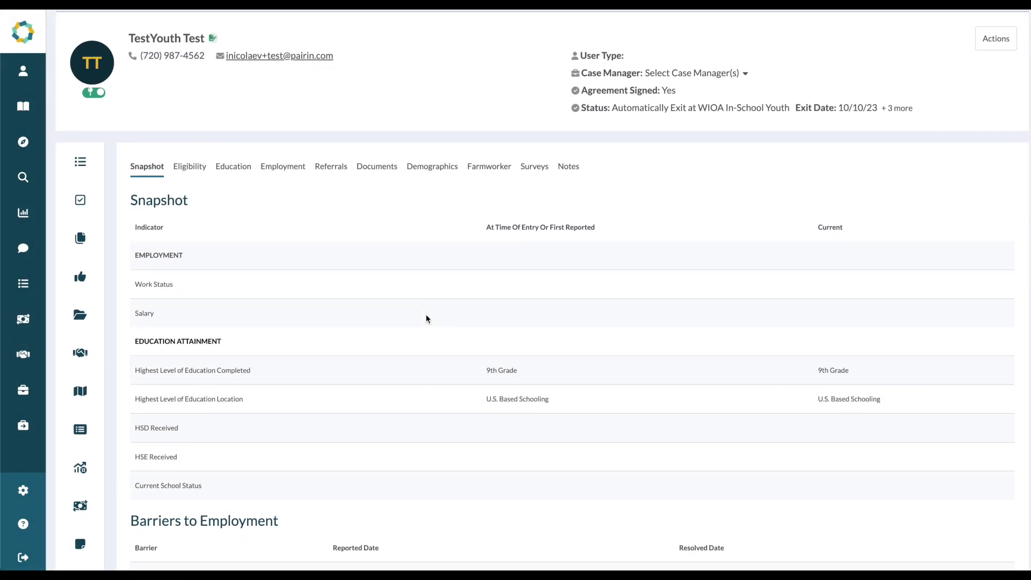
pyautogui.scroll(-4, 426, 318)
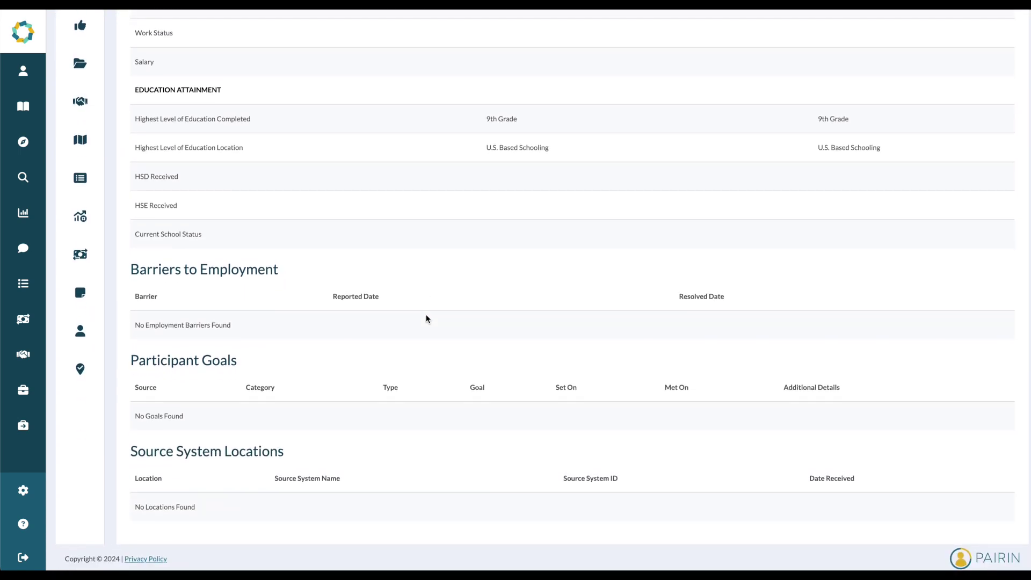
pyautogui.scroll(7, 426, 315)
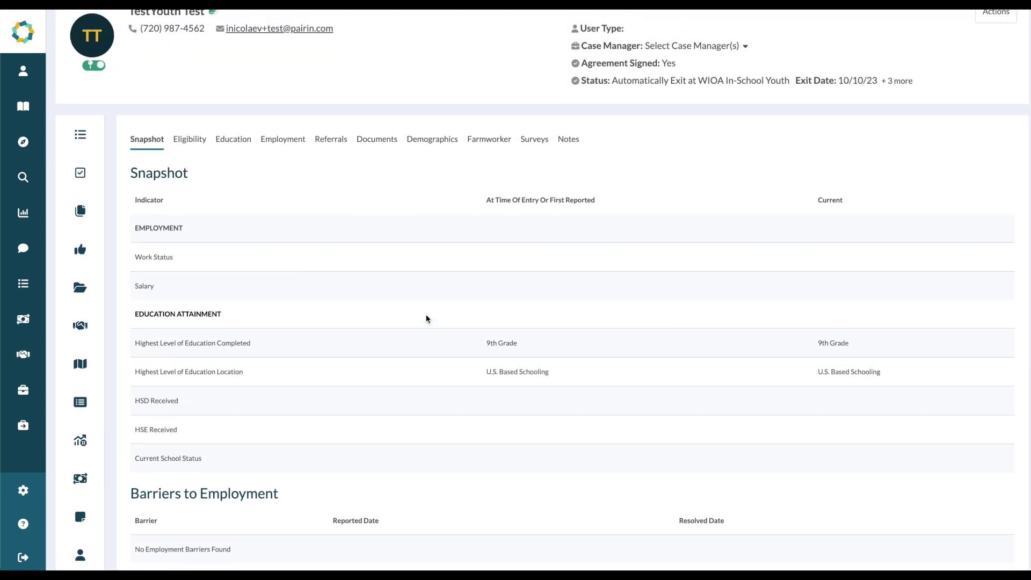
pyautogui.click(187, 143)
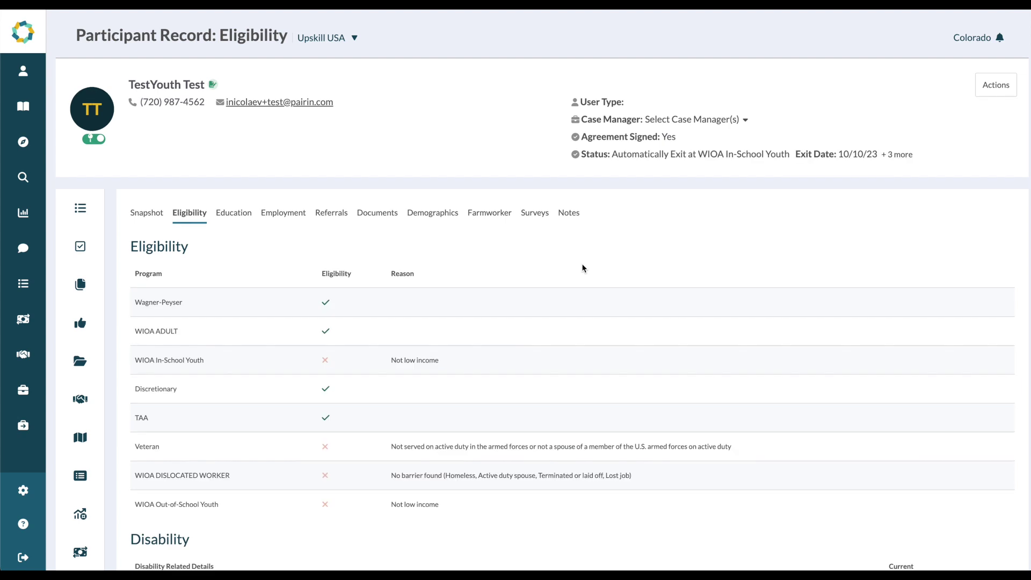
pyautogui.scroll(-1, 584, 268)
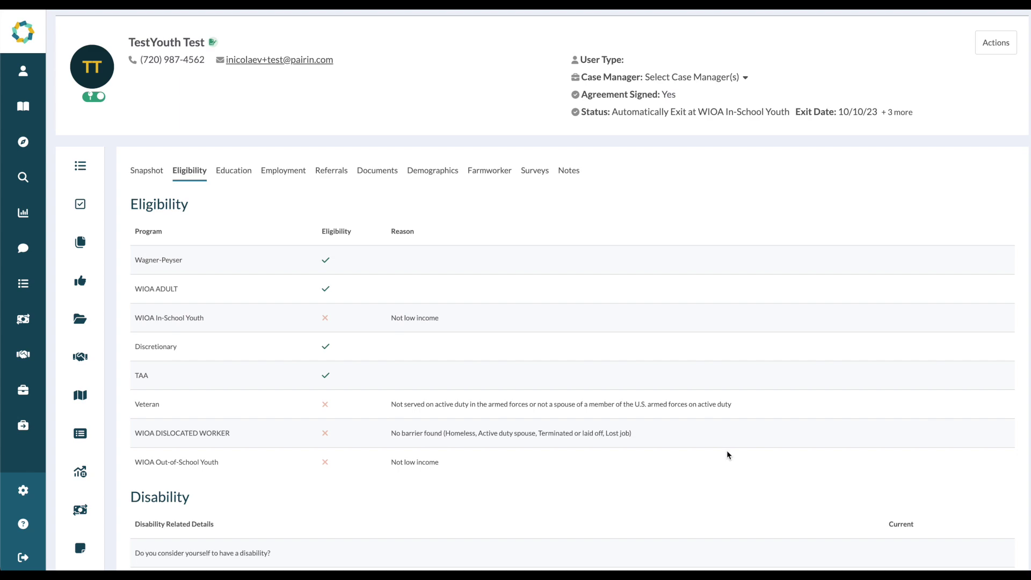
pyautogui.scroll(-2, 727, 454)
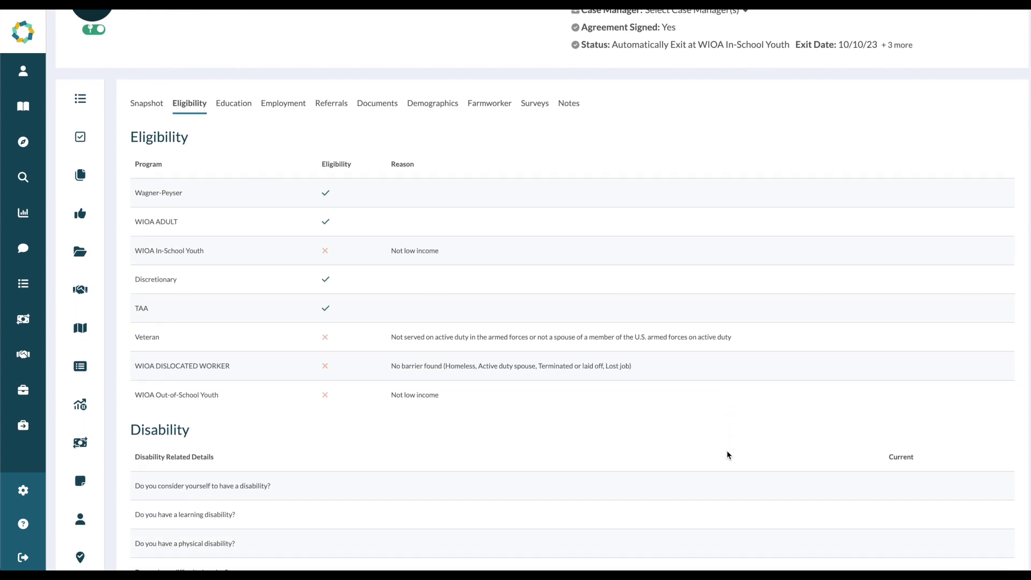
pyautogui.scroll(-1, 726, 450)
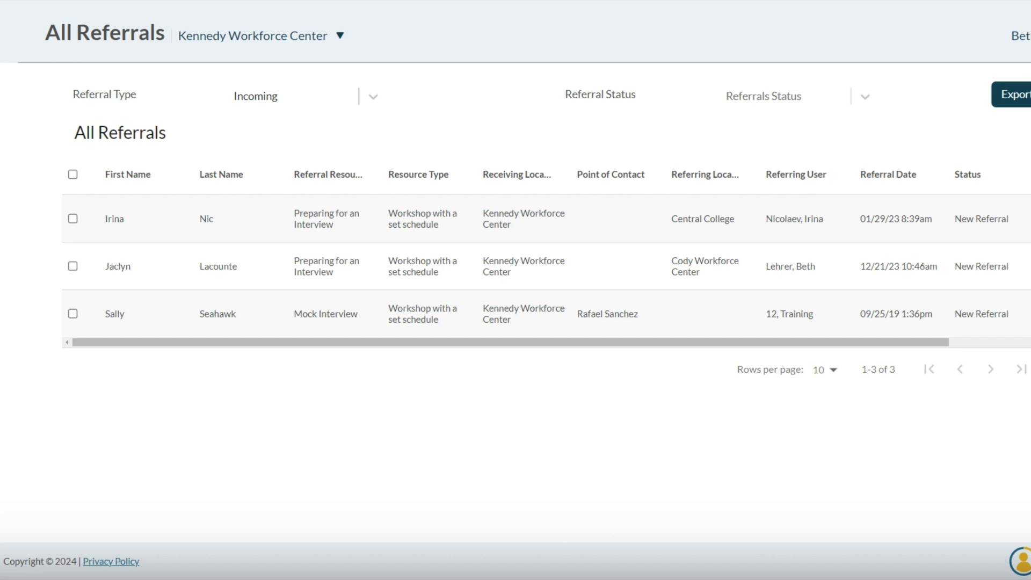
# Check the status options available for filtering the incoming referrals.
pyautogui.click(806, 100)
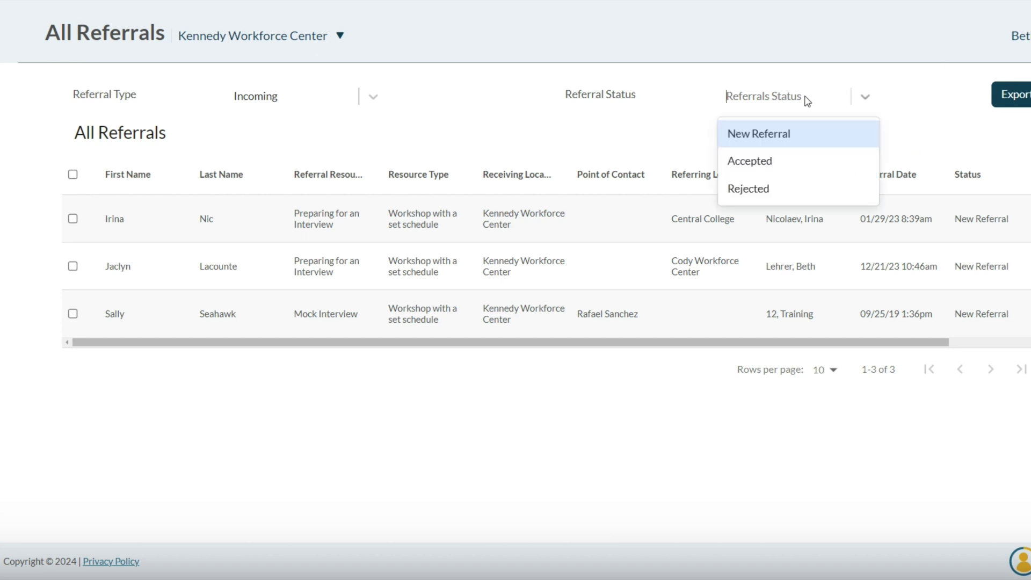
pyautogui.click(421, 139)
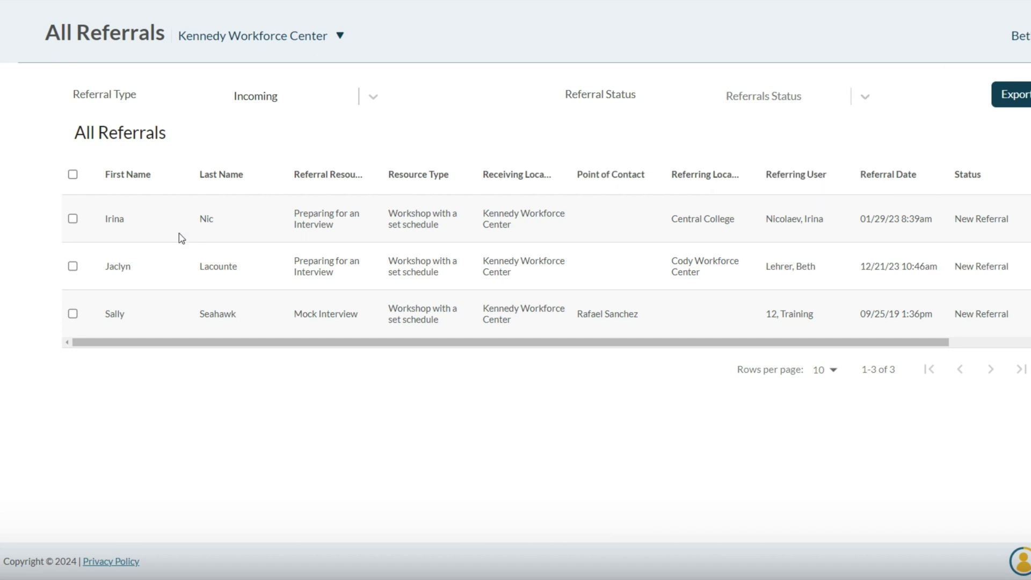
# Select the two "Preparing for an Interview" referrals and enter the note "see you soon!" in their status change.
pyautogui.click(73, 219)
pyautogui.click(72, 266)
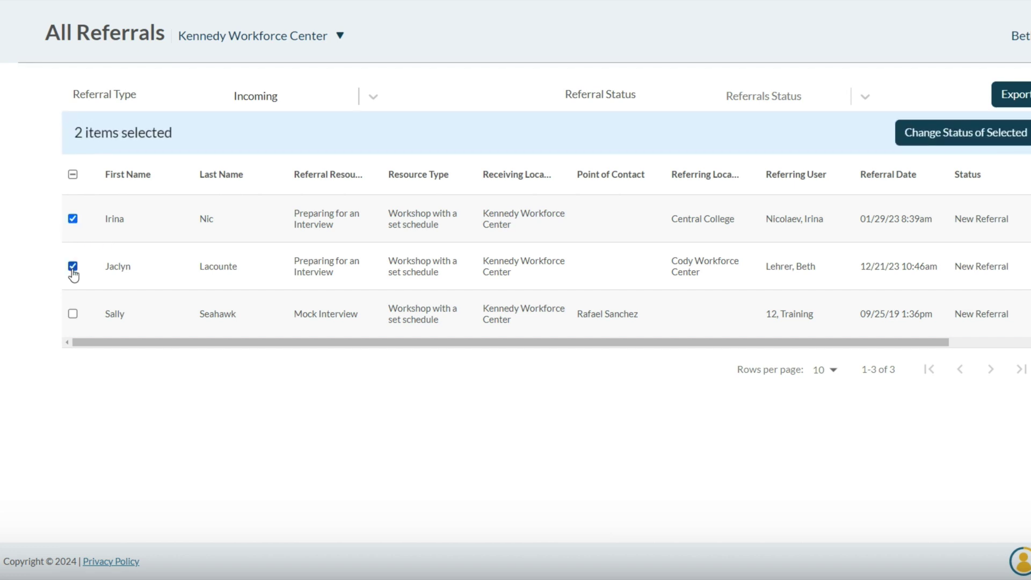
pyautogui.click(1005, 135)
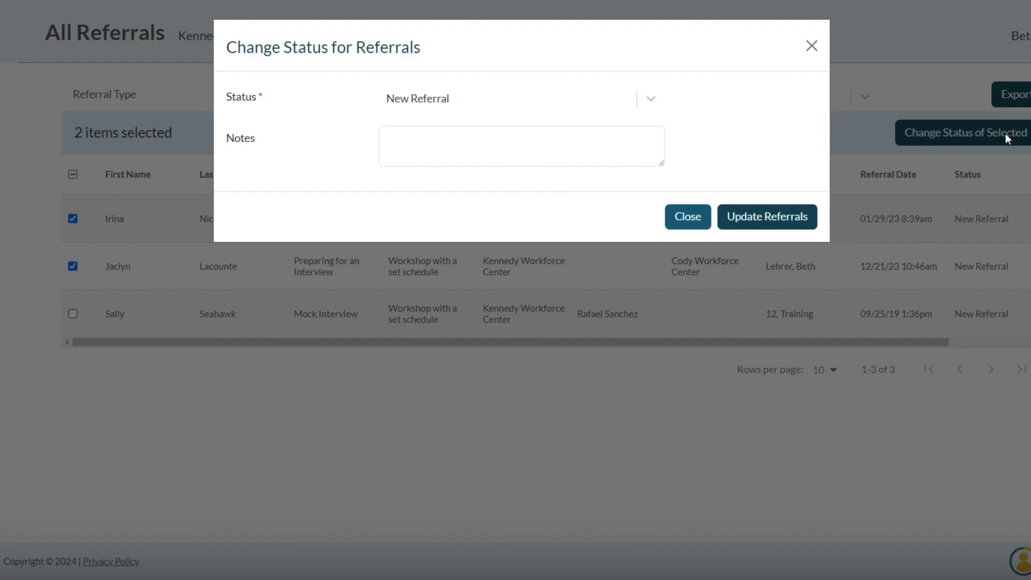
pyautogui.click(606, 144)
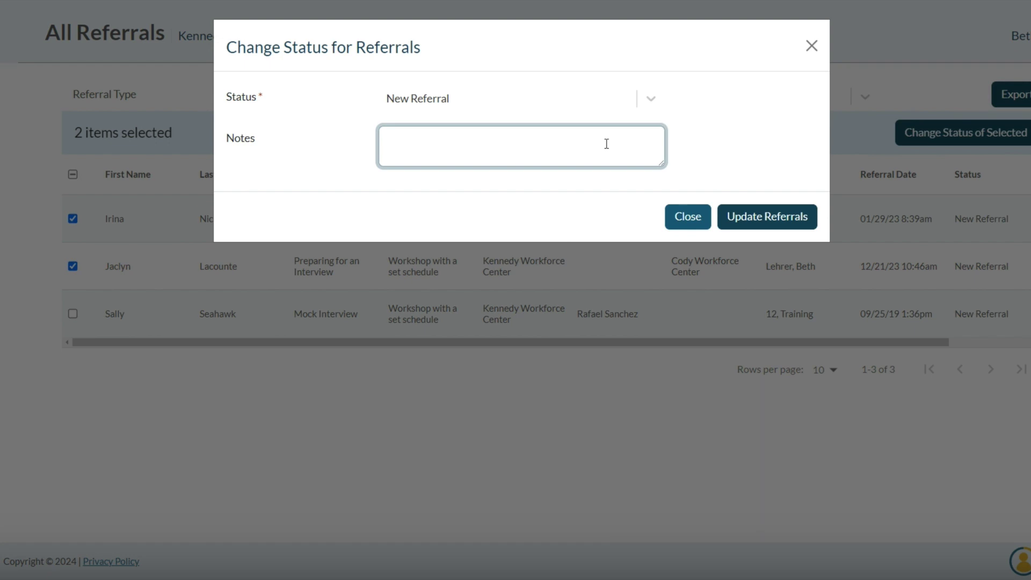
pyautogui.write('see you soon!')
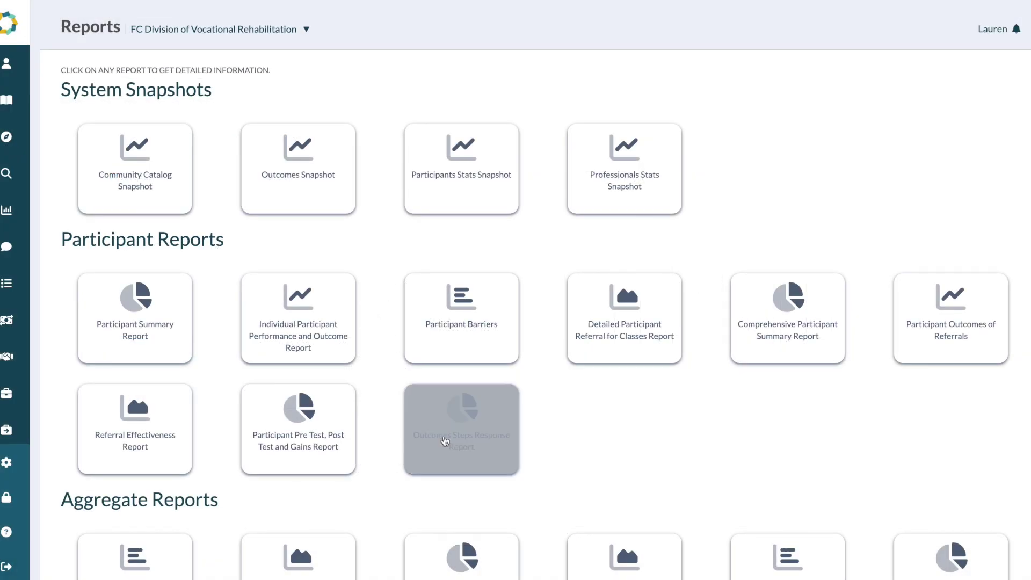
# Run the Outcomes Steps Response Report for Arlington Workforce Center from 02/27/2023 to 02/27/2024.
pyautogui.click(445, 440)
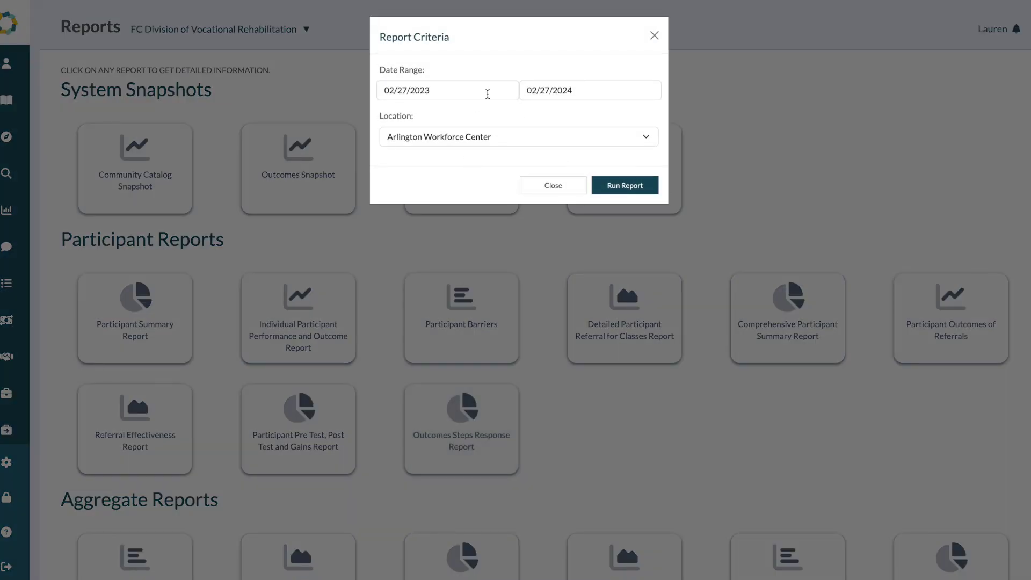
pyautogui.click(610, 185)
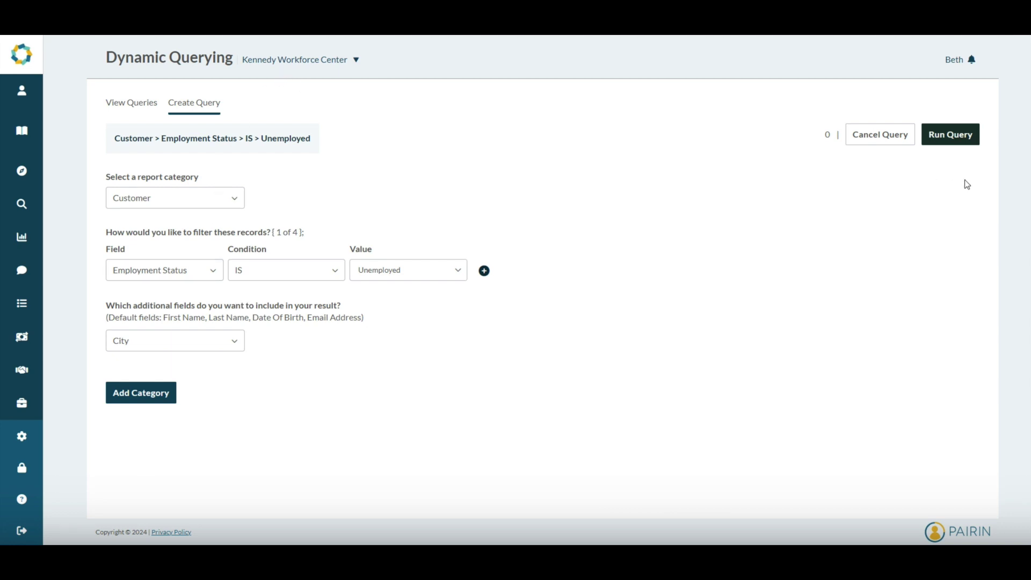
# Run the customer query for Employment Status IS Unemployed with City included, and look through the Unemployed by City results.
pyautogui.click(950, 134)
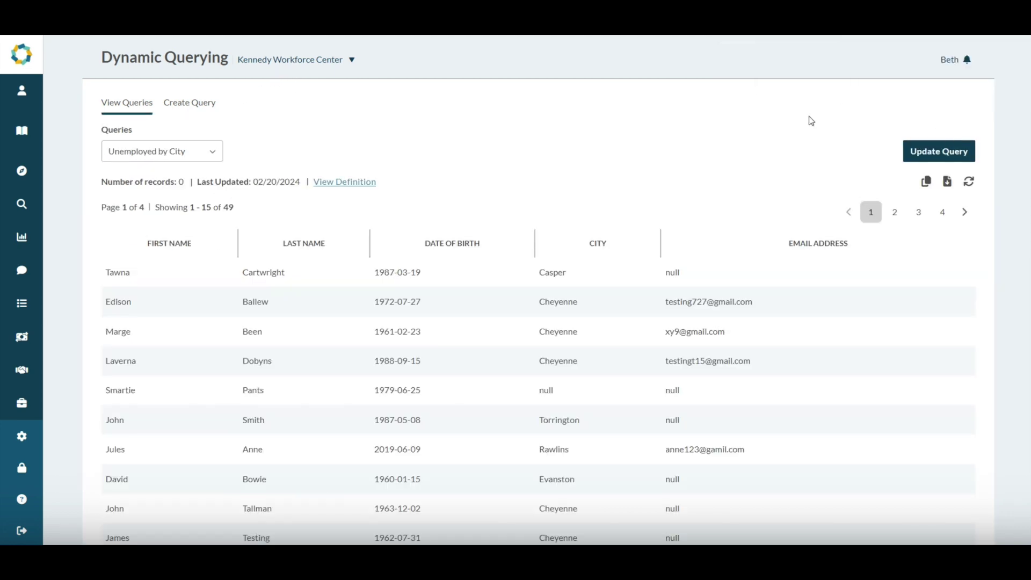
pyautogui.click(216, 154)
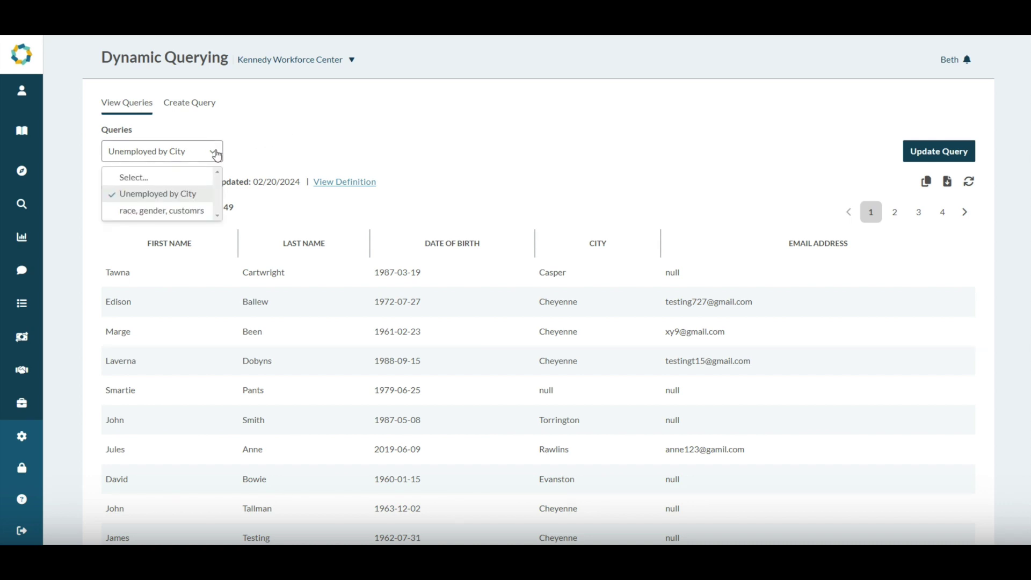
pyautogui.click(216, 155)
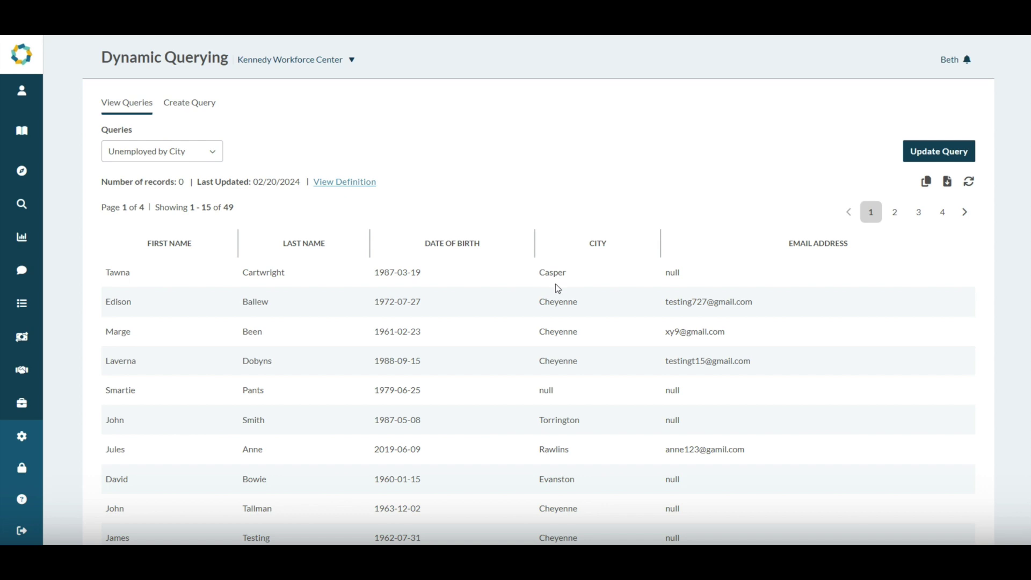
pyautogui.scroll(-3, 555, 283)
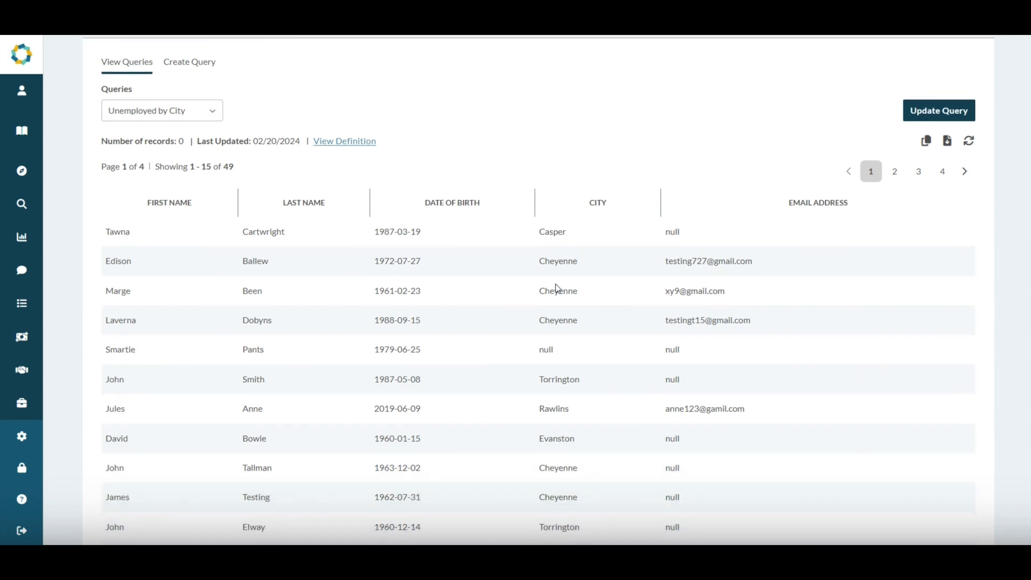
pyautogui.scroll(3, 946, 160)
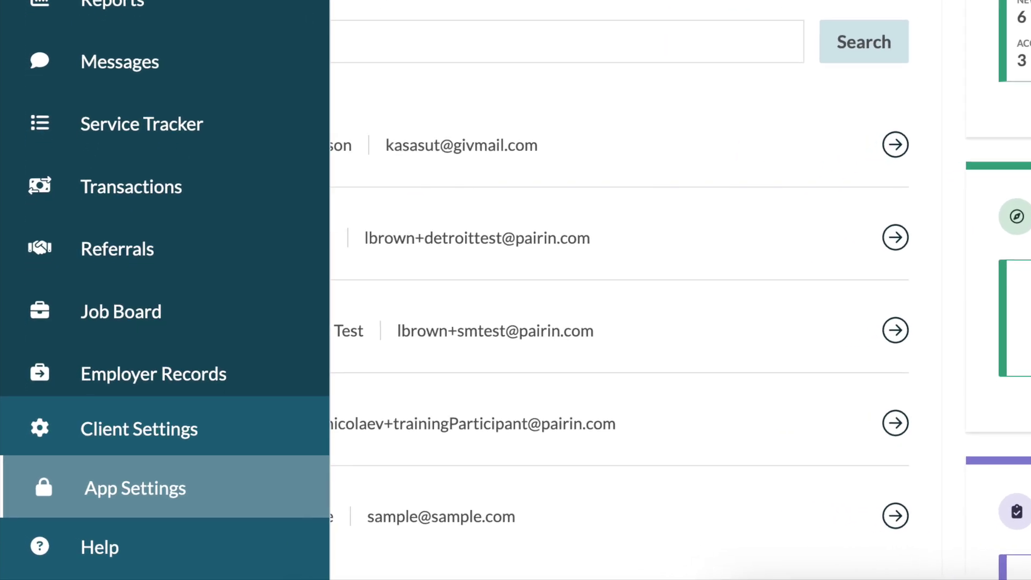
# Open the application settings of the app administration.
pyautogui.click(42, 486)
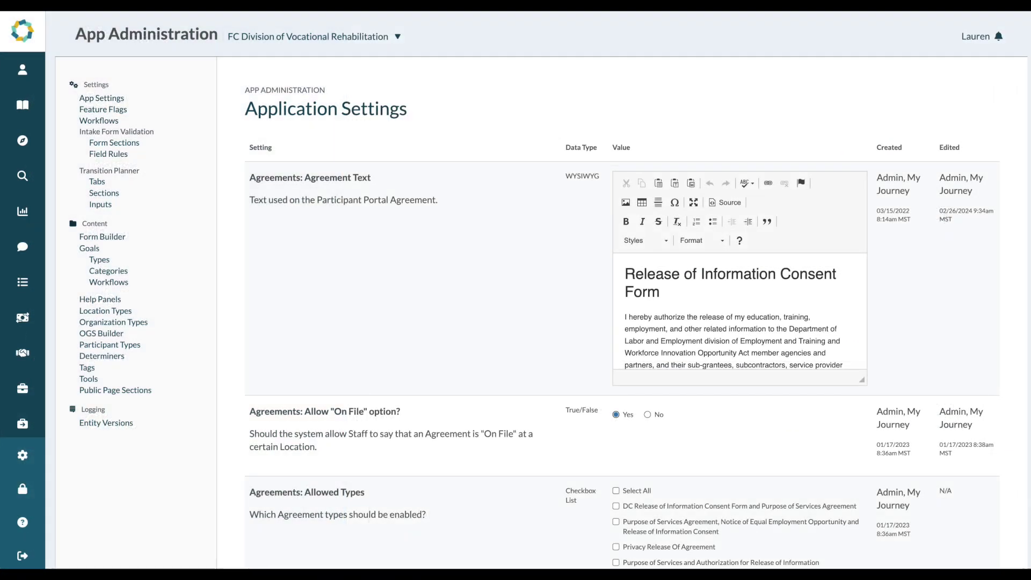